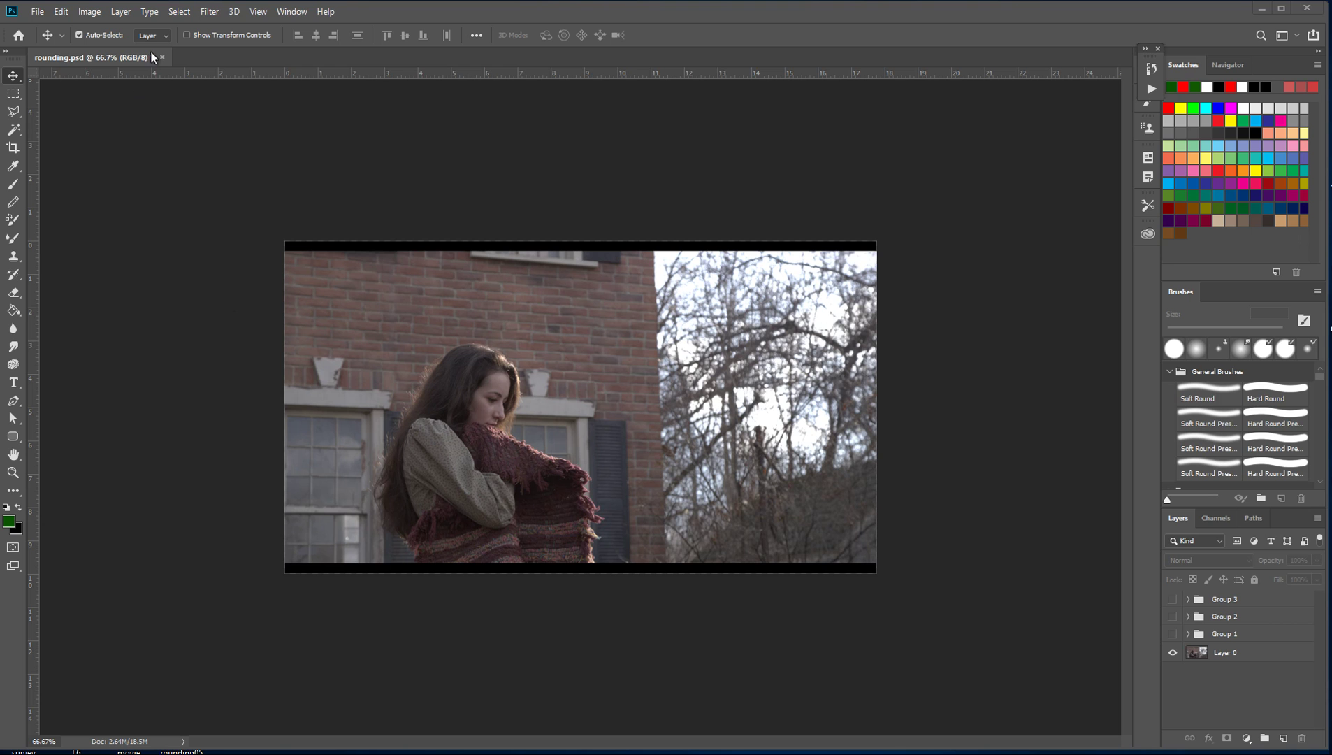
# Check the Image Size dialog and close it, leaving the image at 1280 x 720
pyautogui.click(89, 12)
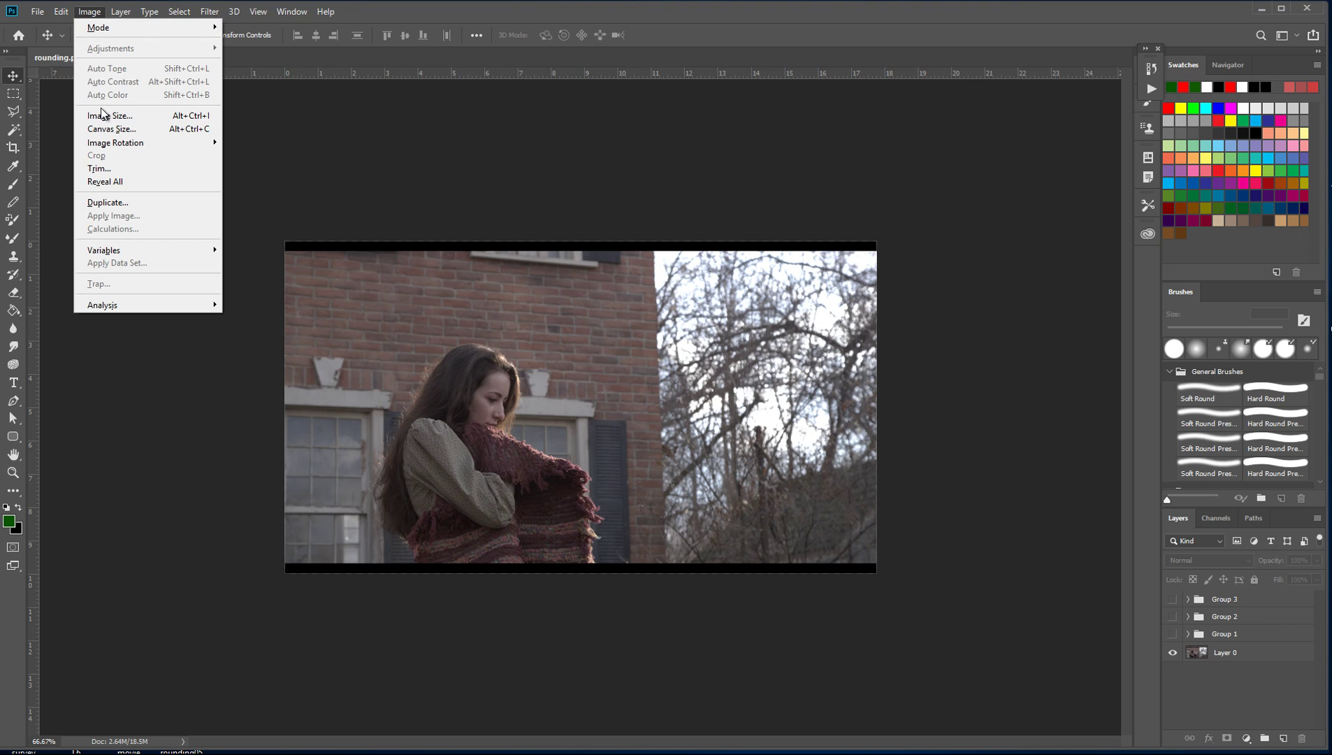
pyautogui.click(105, 116)
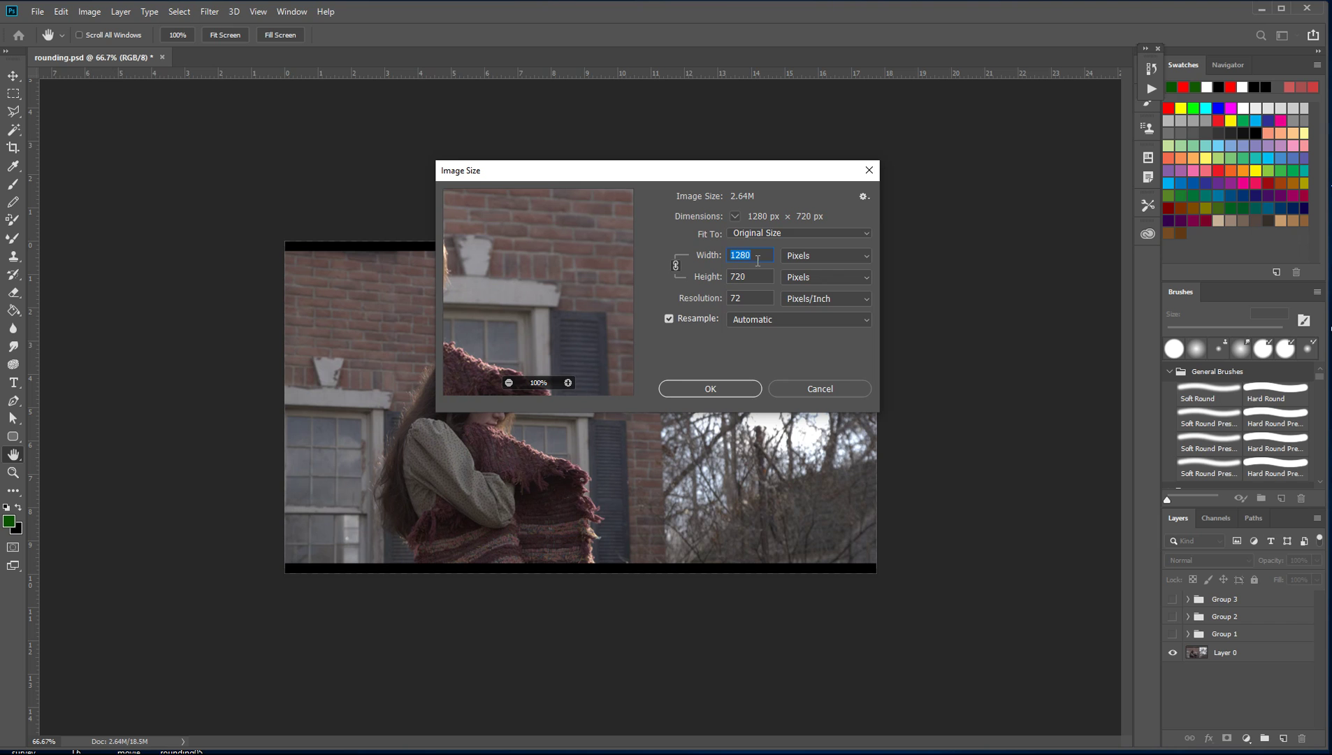
pyautogui.press('Tab')
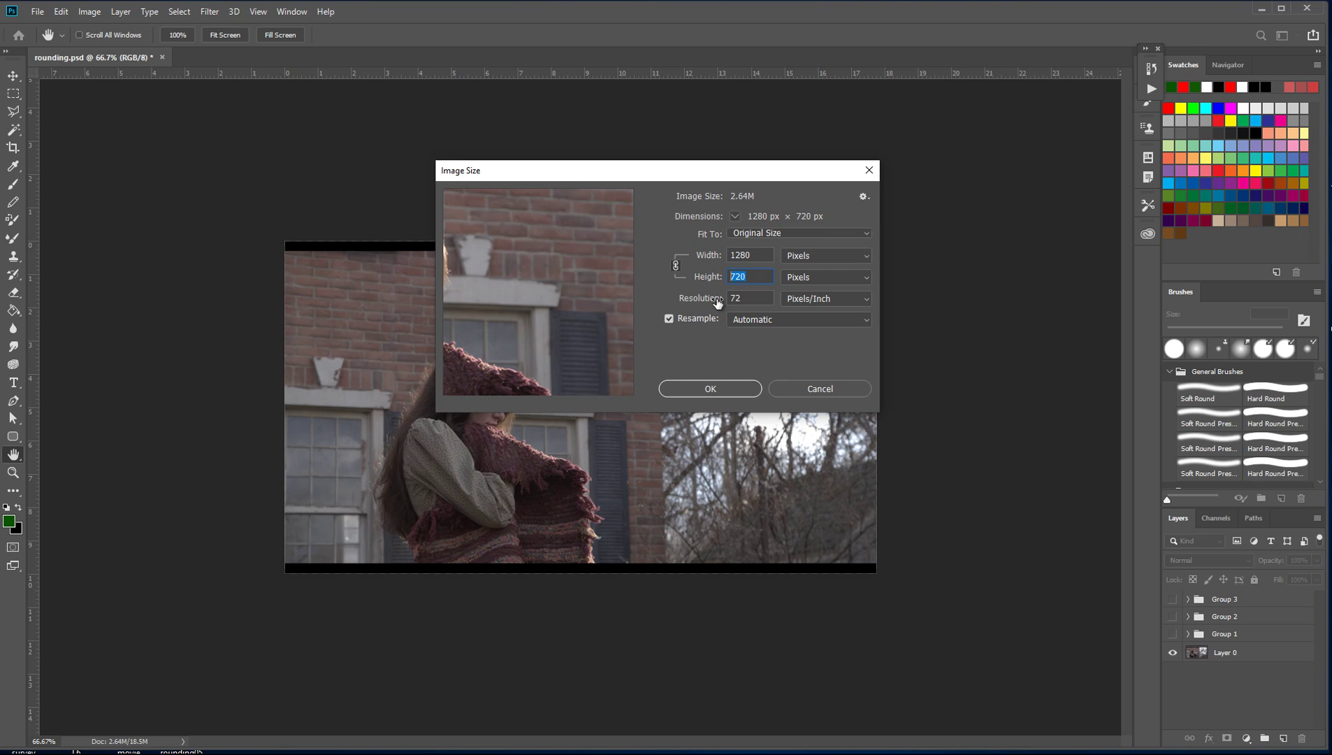
pyautogui.click(706, 390)
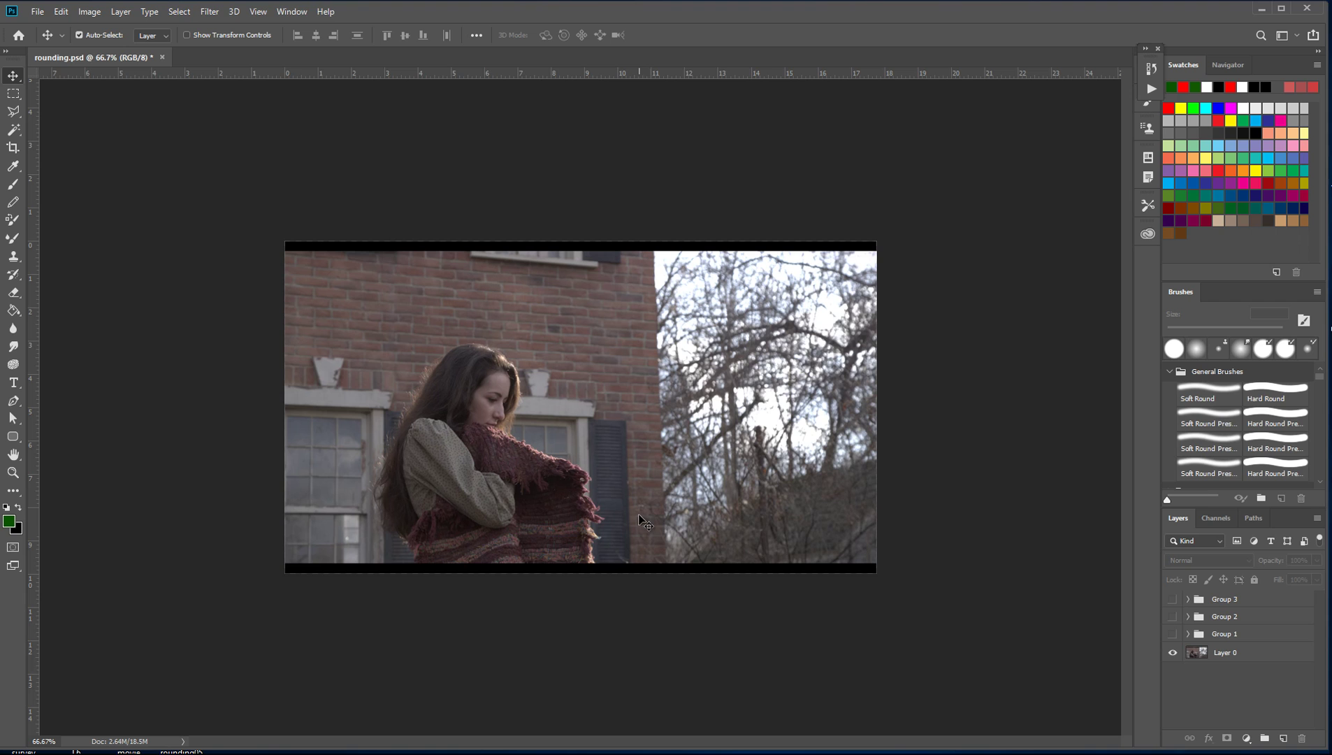
# Show the red 1.0 height and width lines and green 0.77778 line, then hide Groups 3 and 2
pyautogui.click(1172, 635)
pyautogui.click(1173, 617)
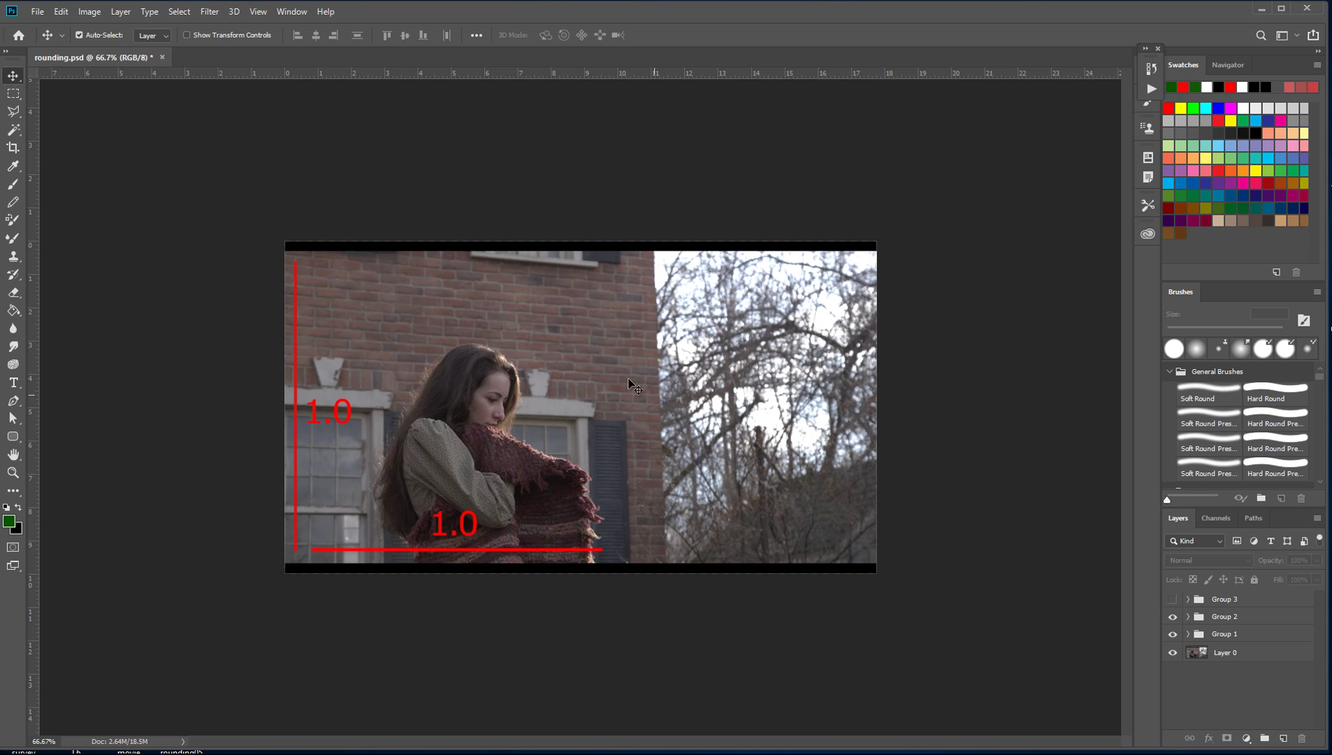
pyautogui.click(1173, 599)
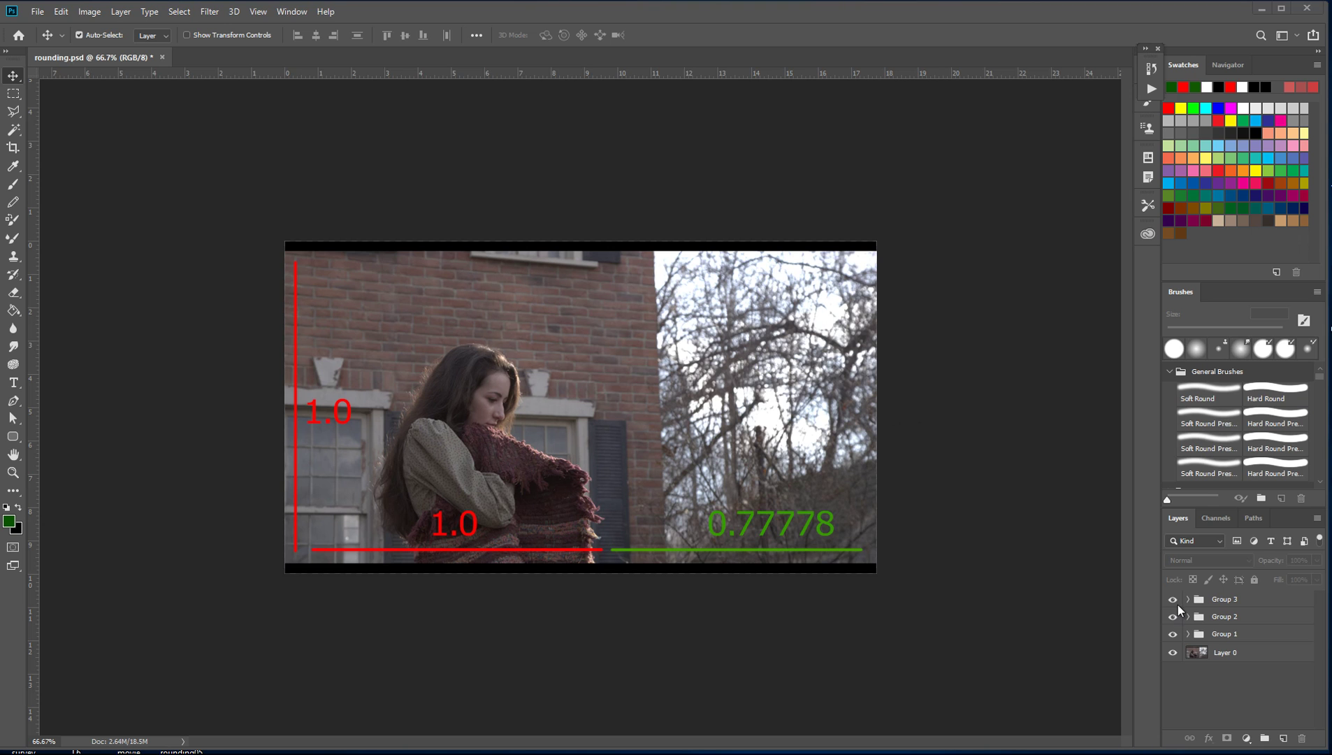
pyautogui.click(1173, 599)
pyautogui.click(1173, 617)
# Hide the Group 1 overlay and open Image Size, moving the dialog lower
pyautogui.click(1173, 634)
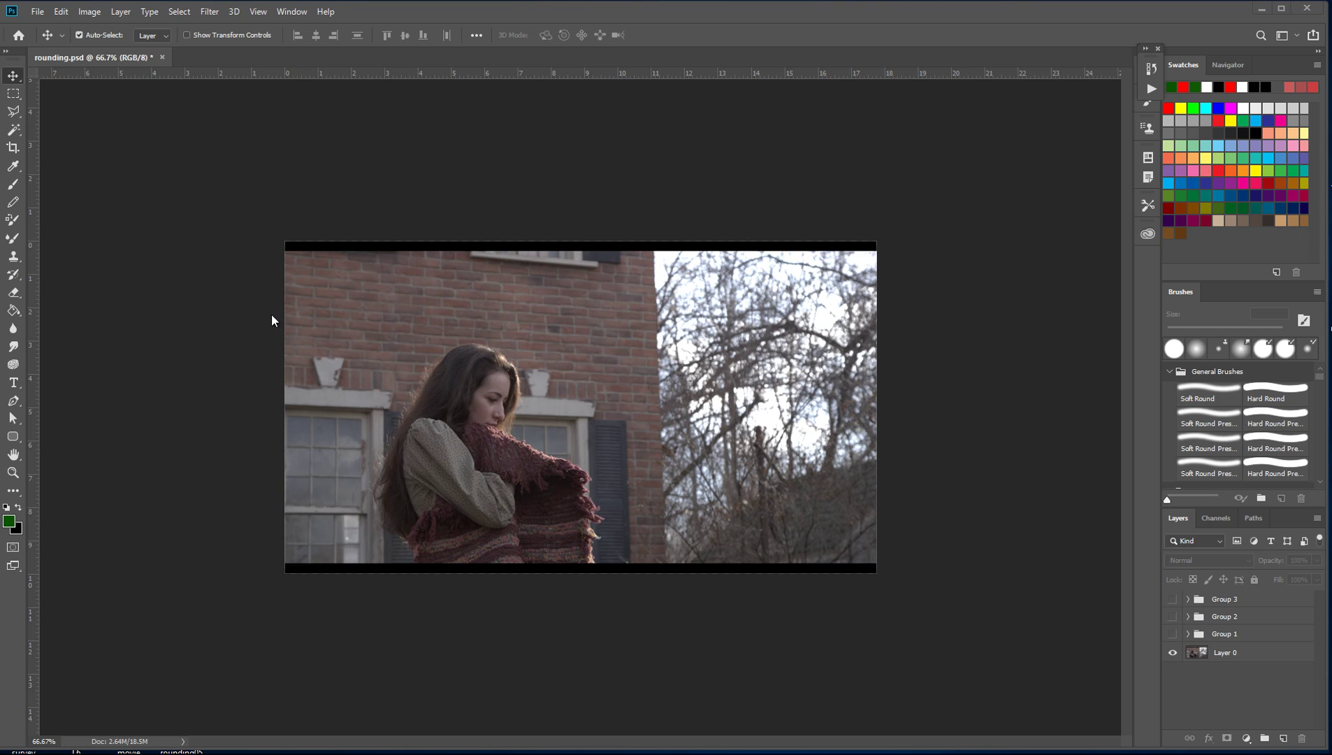
pyautogui.click(88, 11)
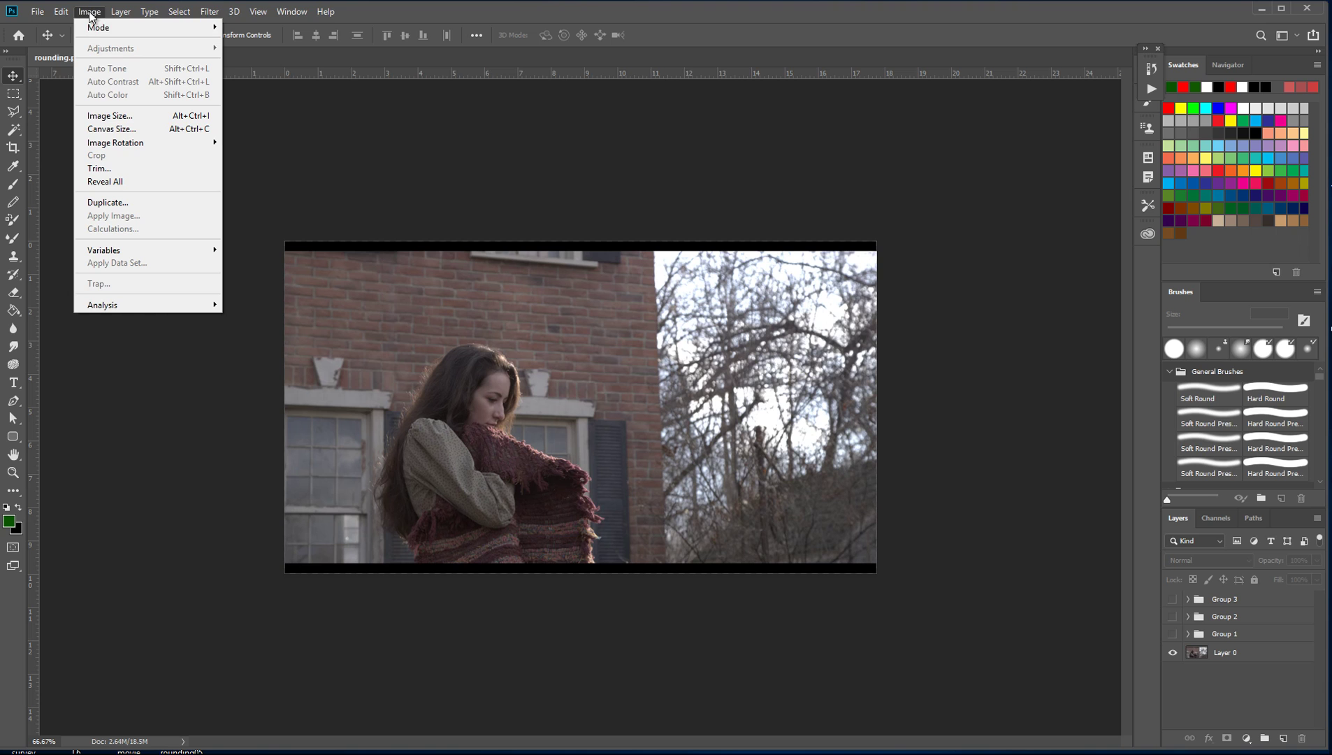
pyautogui.click(119, 116)
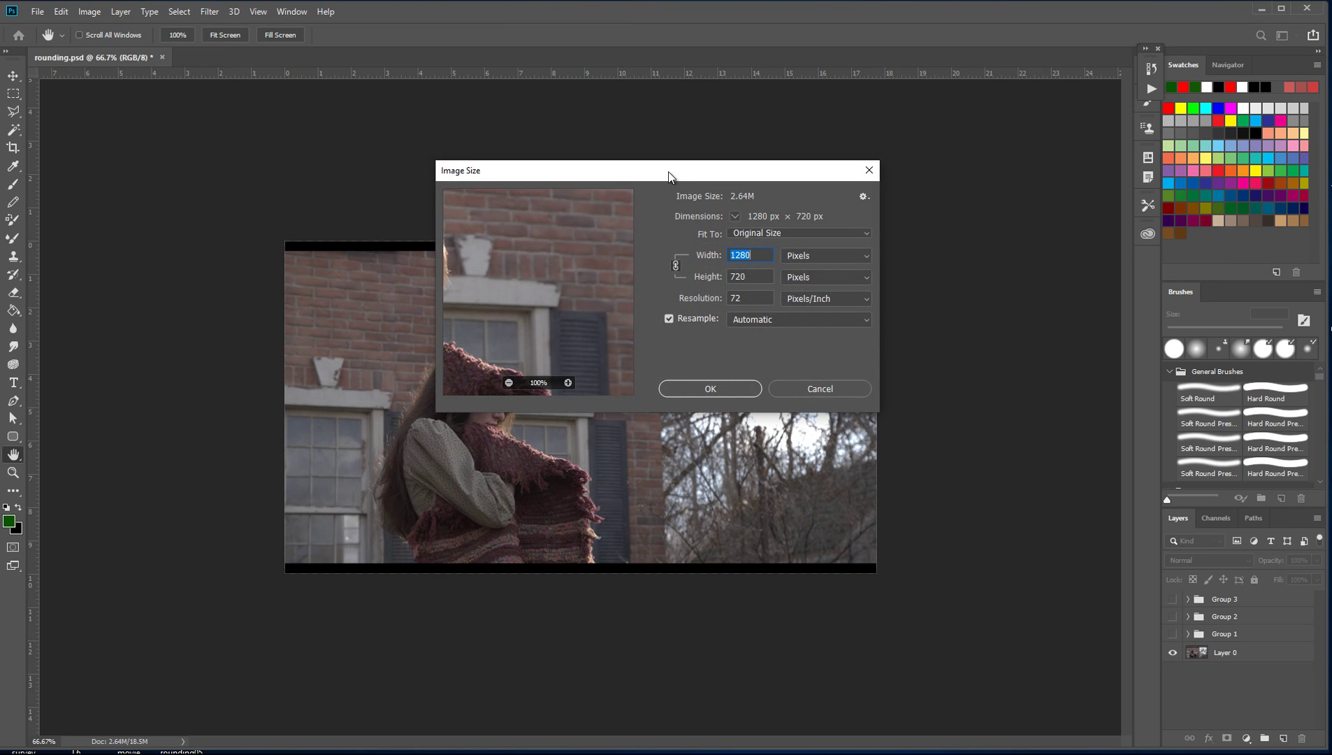
pyautogui.moveTo(668, 175); pyautogui.dragTo(673, 268)
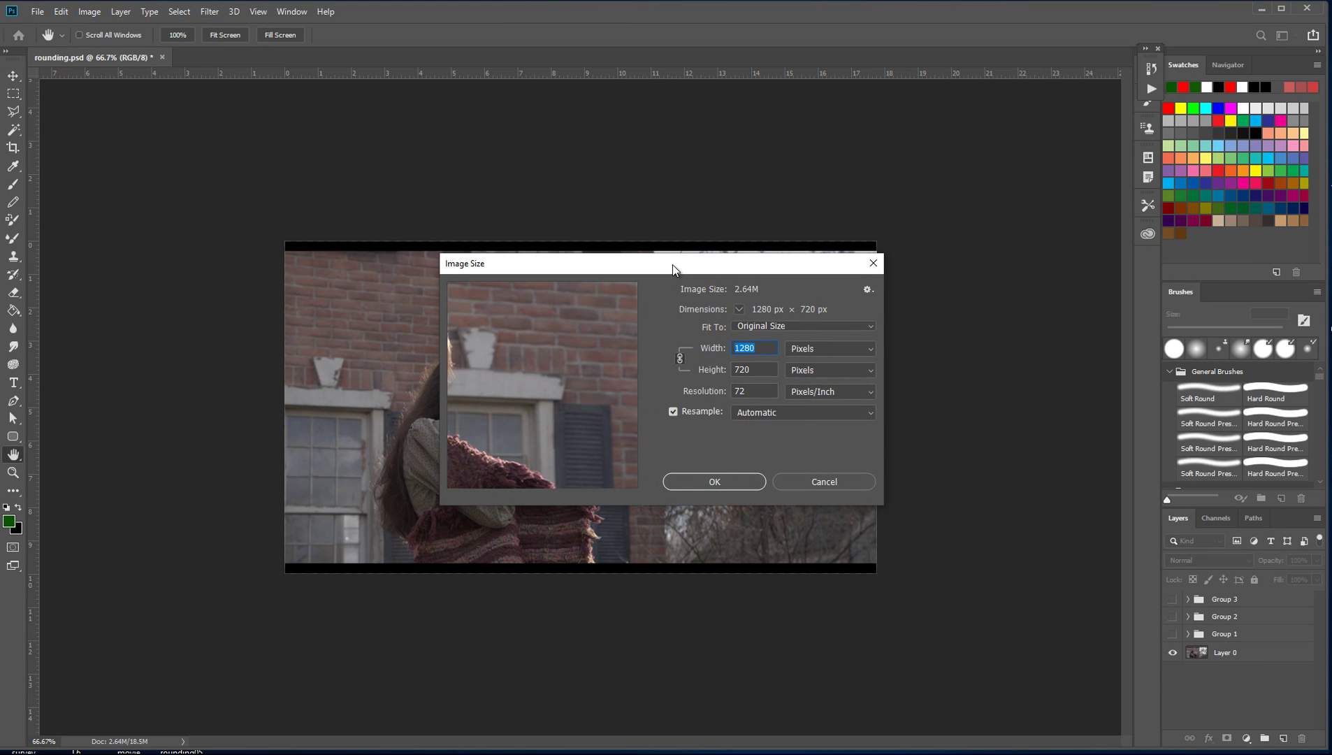
# Try a height of 721 px, return it to 720, then enter a linked width of 1281 px
pyautogui.click(751, 370)
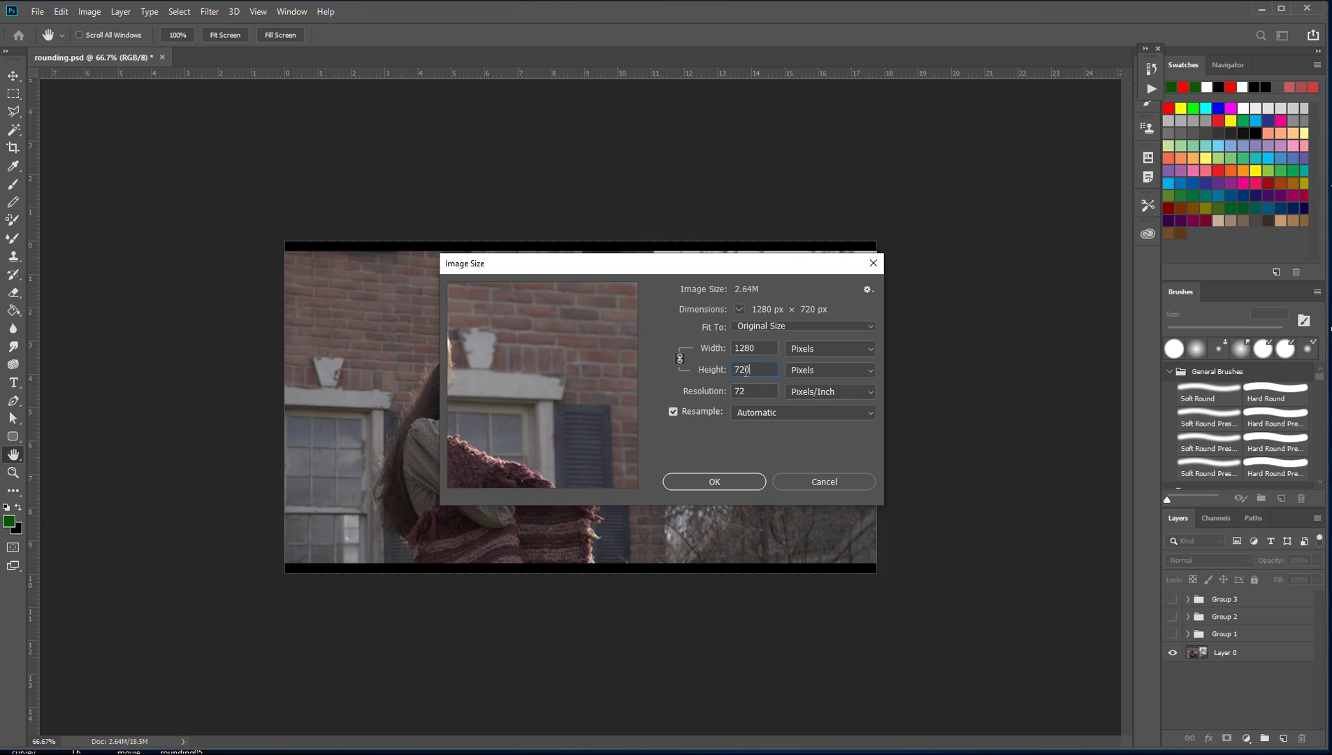
pyautogui.doubleClick(746, 371)
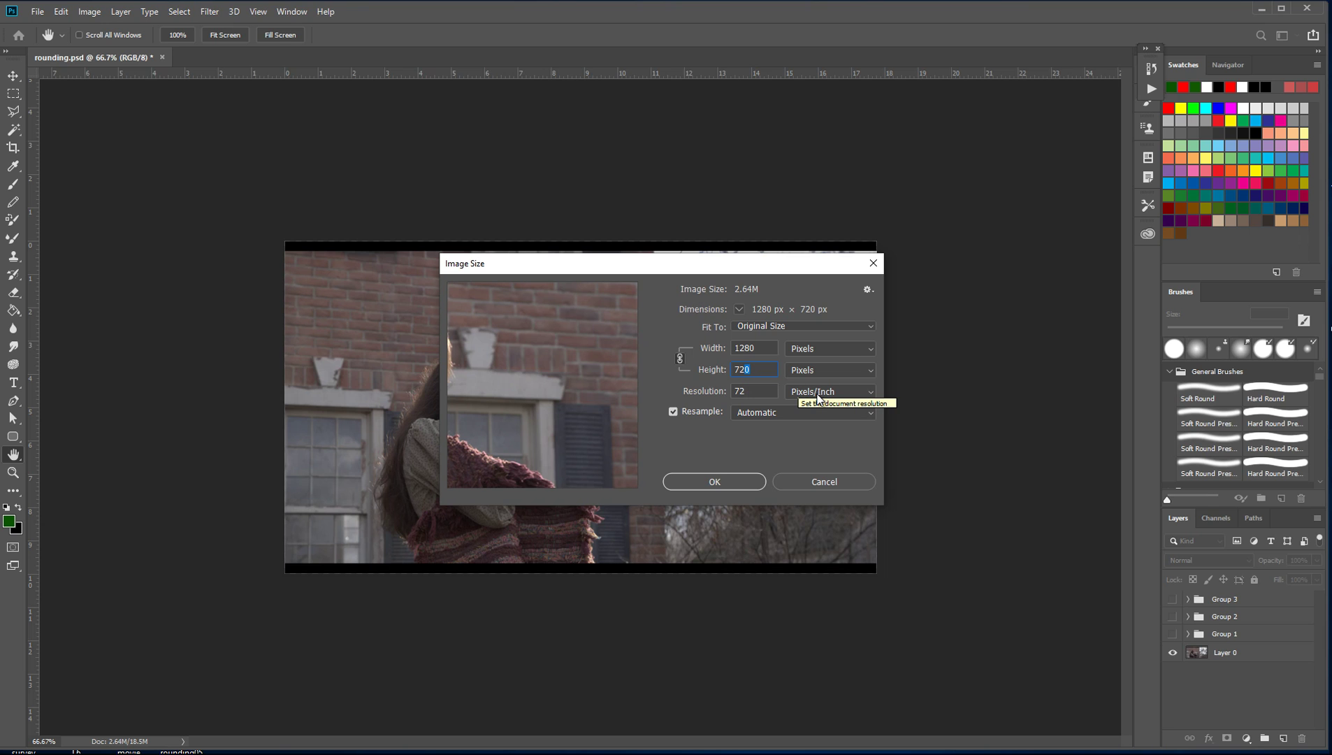
pyautogui.write('721')
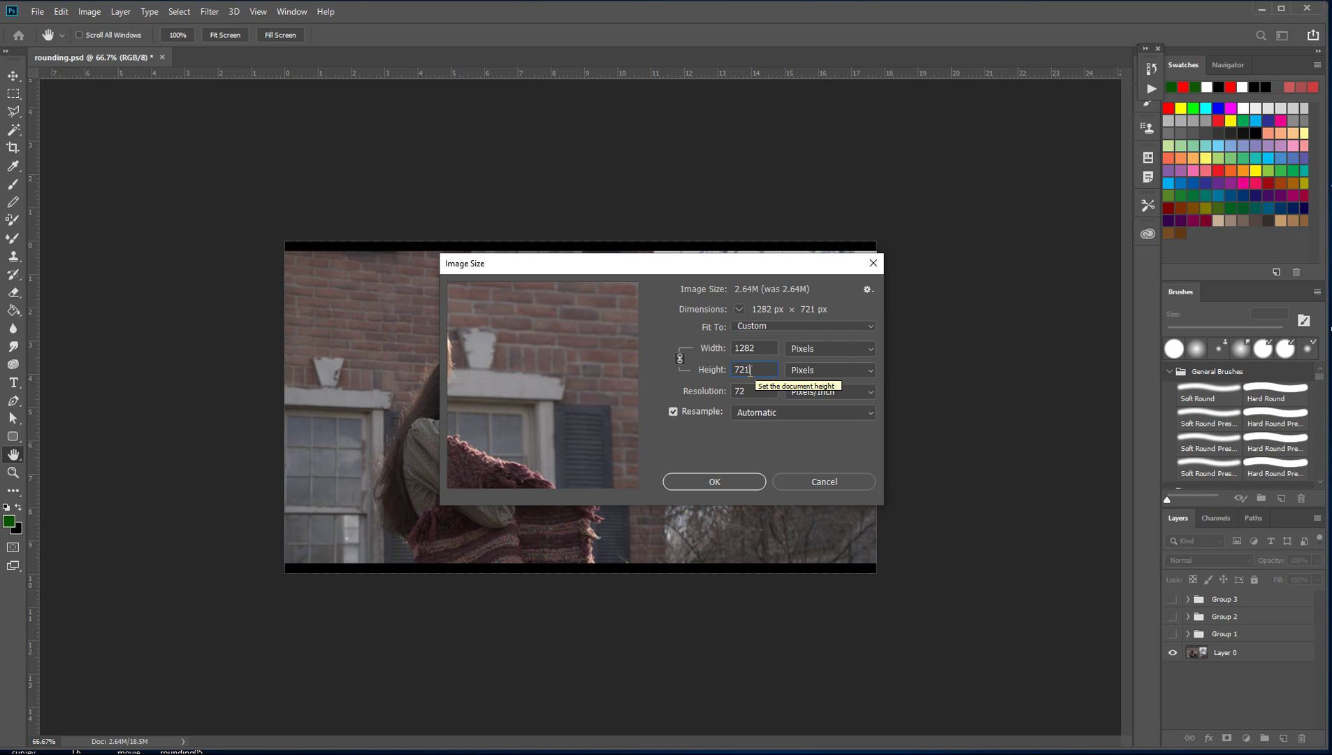
pyautogui.moveTo(743, 371); pyautogui.dragTo(779, 376)
pyautogui.write('20')
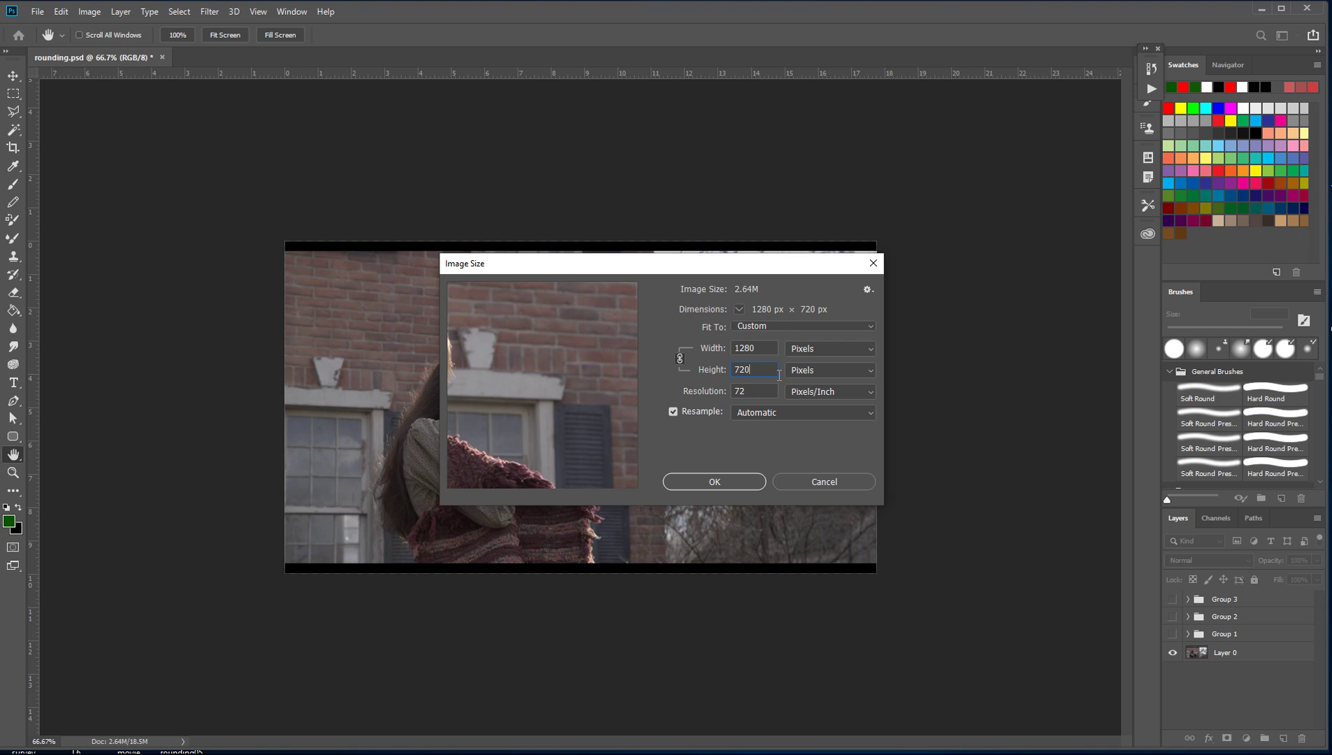
pyautogui.doubleClick(750, 350)
pyautogui.write('1281')
# Select the 721 px height value and start editing it back toward 720
pyautogui.click(761, 370)
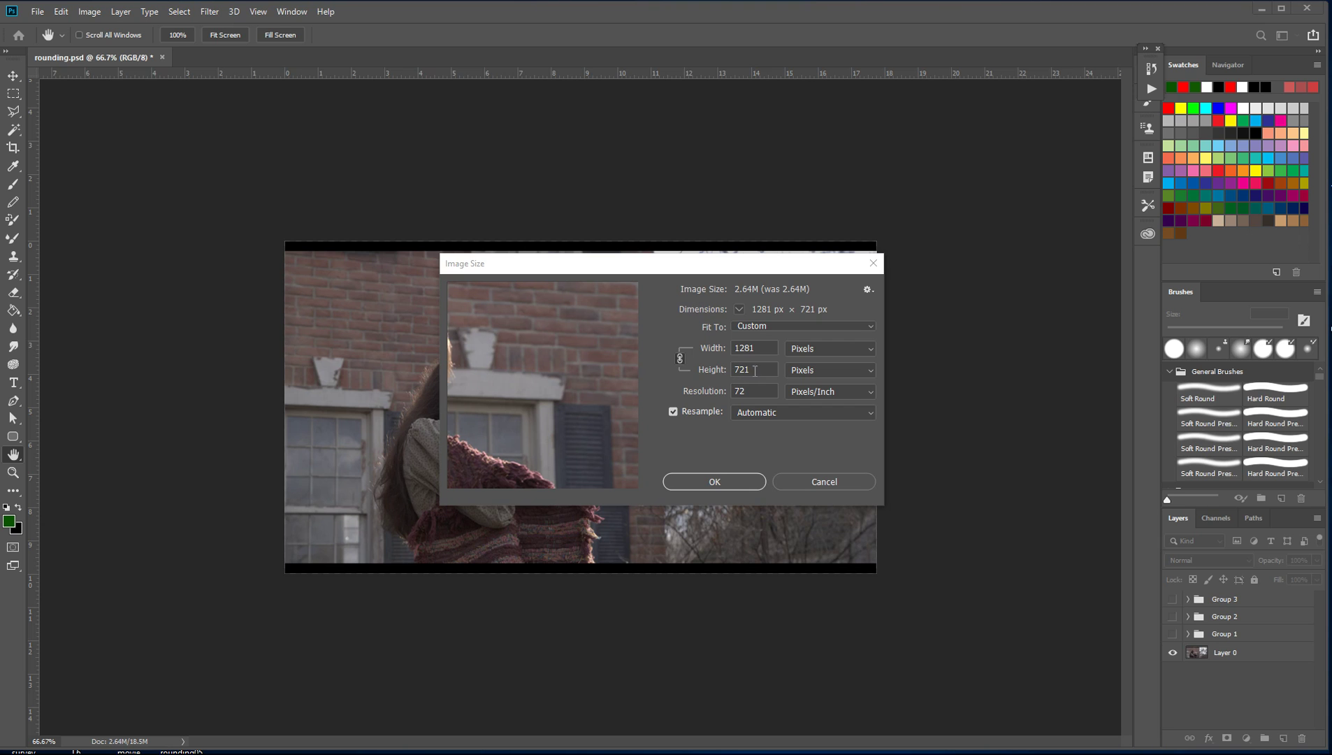
pyautogui.doubleClick(747, 371)
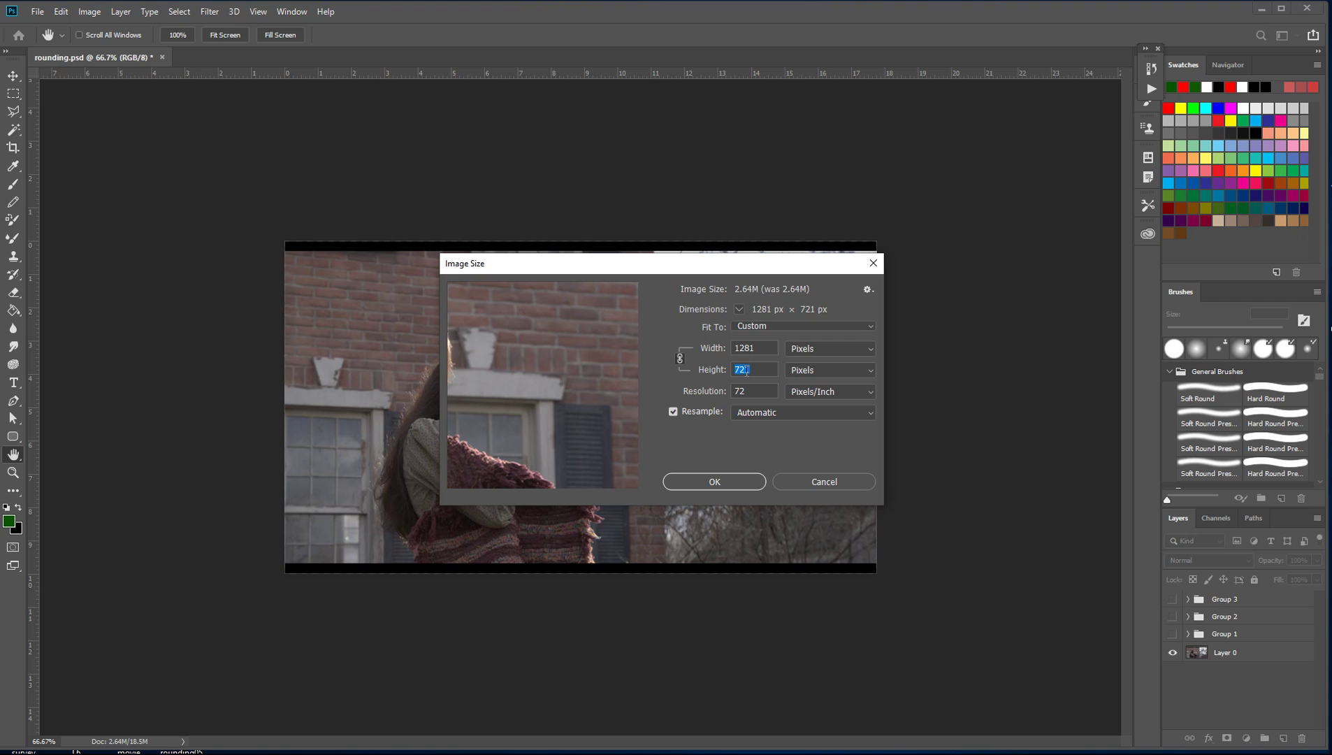
pyautogui.press('Right')
# Finish the 720 px height and apply the restored 1280 x 720 image size
pyautogui.write('0')
pyautogui.click(737, 484)
pyautogui.press('v')
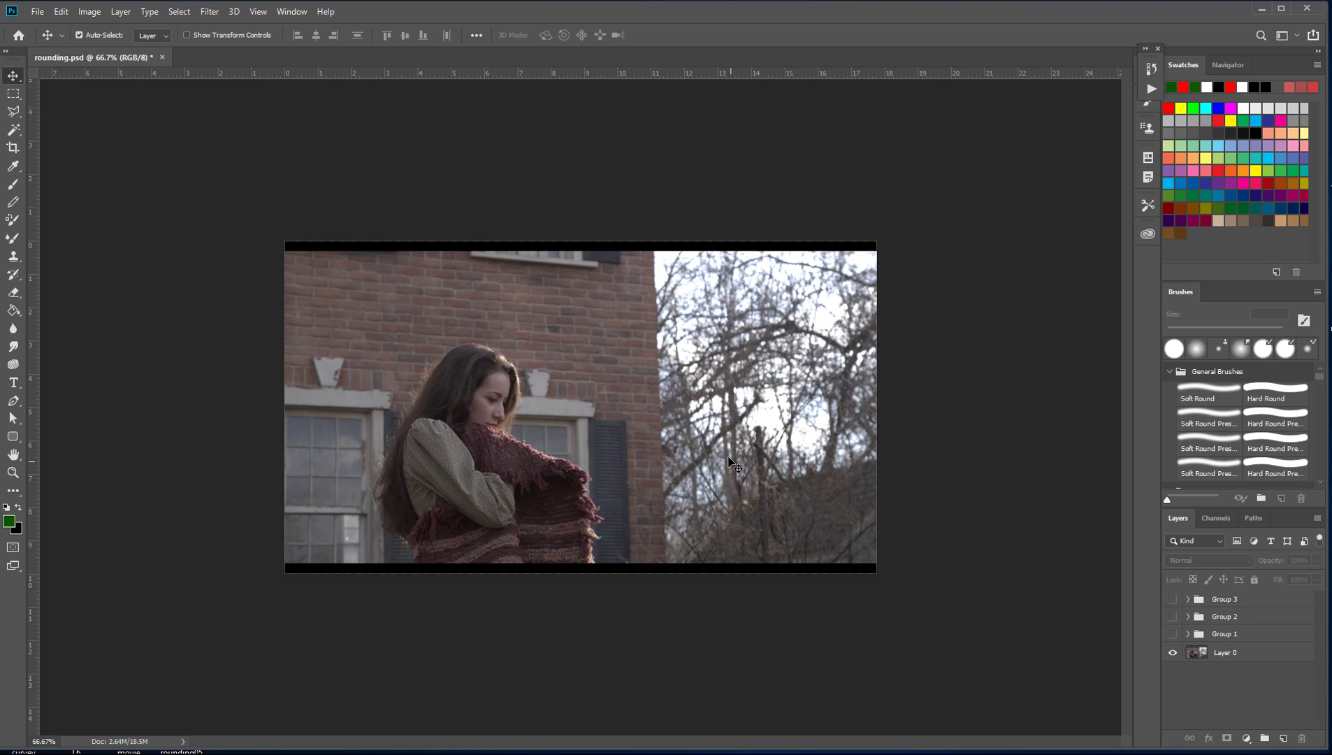
# Launch Windows Calculator by searching 'cal' from the Start menu
pyautogui.press('super')
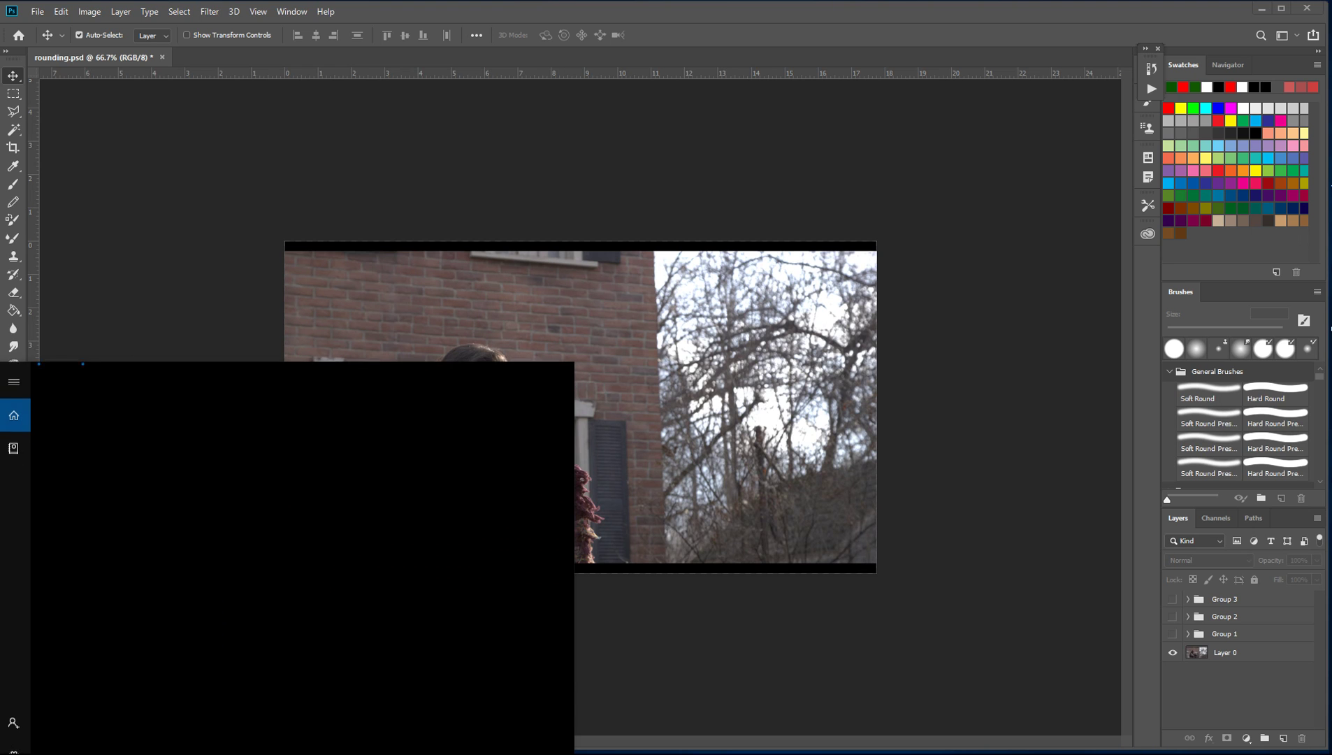
pyautogui.write('cal')
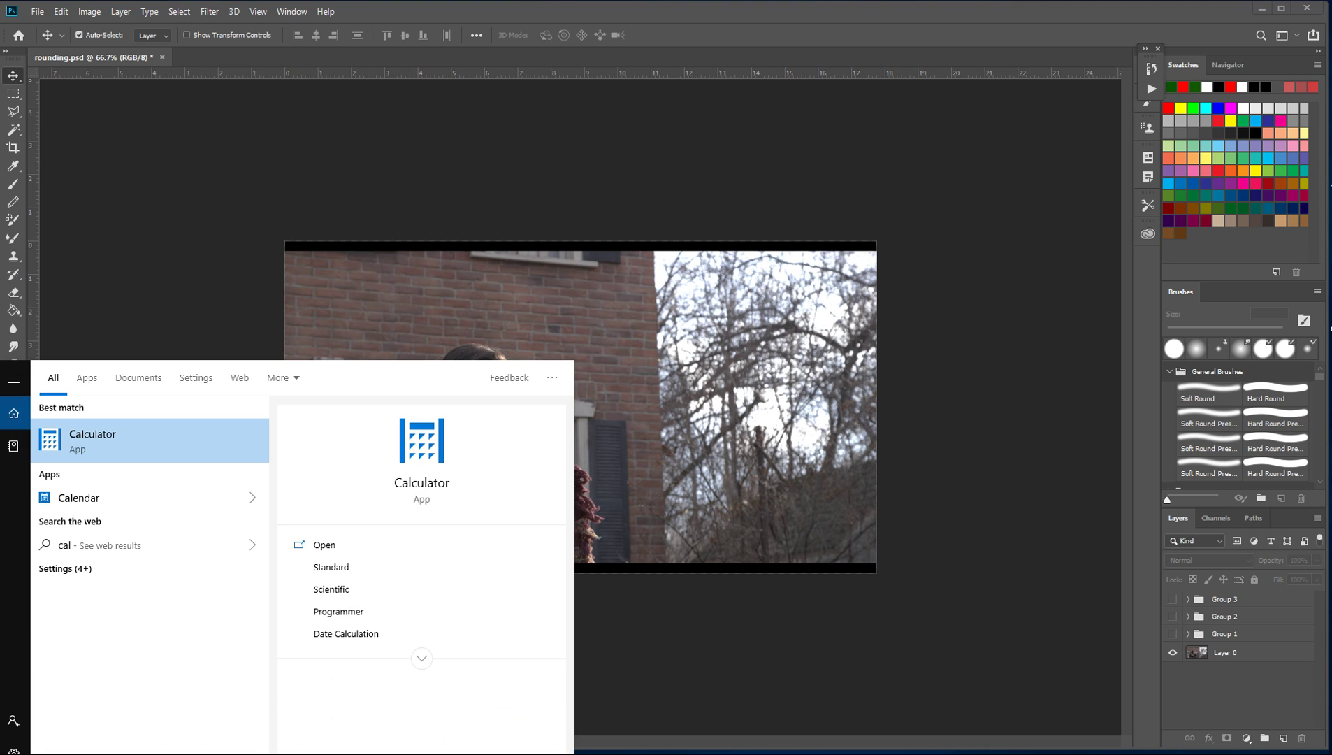
pyautogui.click(114, 443)
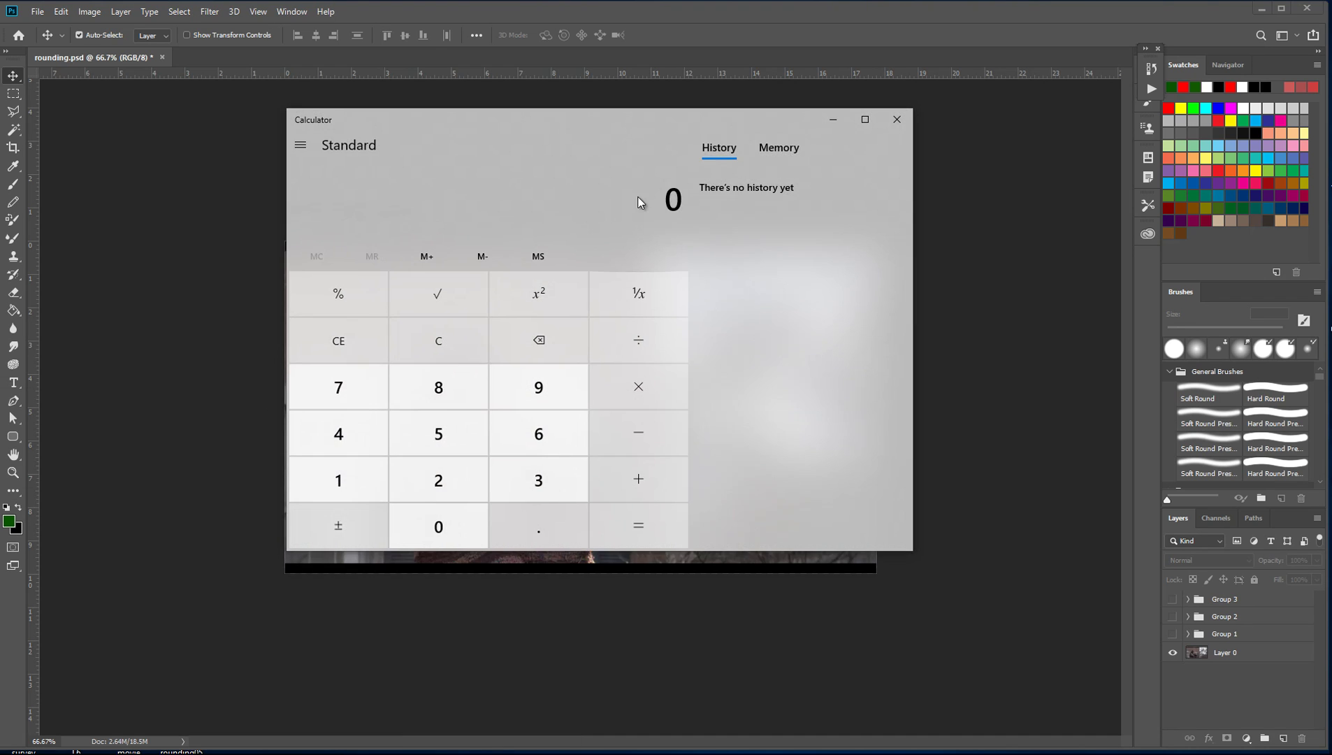
# Compute 721 × 1.77778 = 1,281.77938 and highlight the result's decimal digits 77938
pyautogui.click(353, 402)
pyautogui.click(446, 496)
pyautogui.click(367, 493)
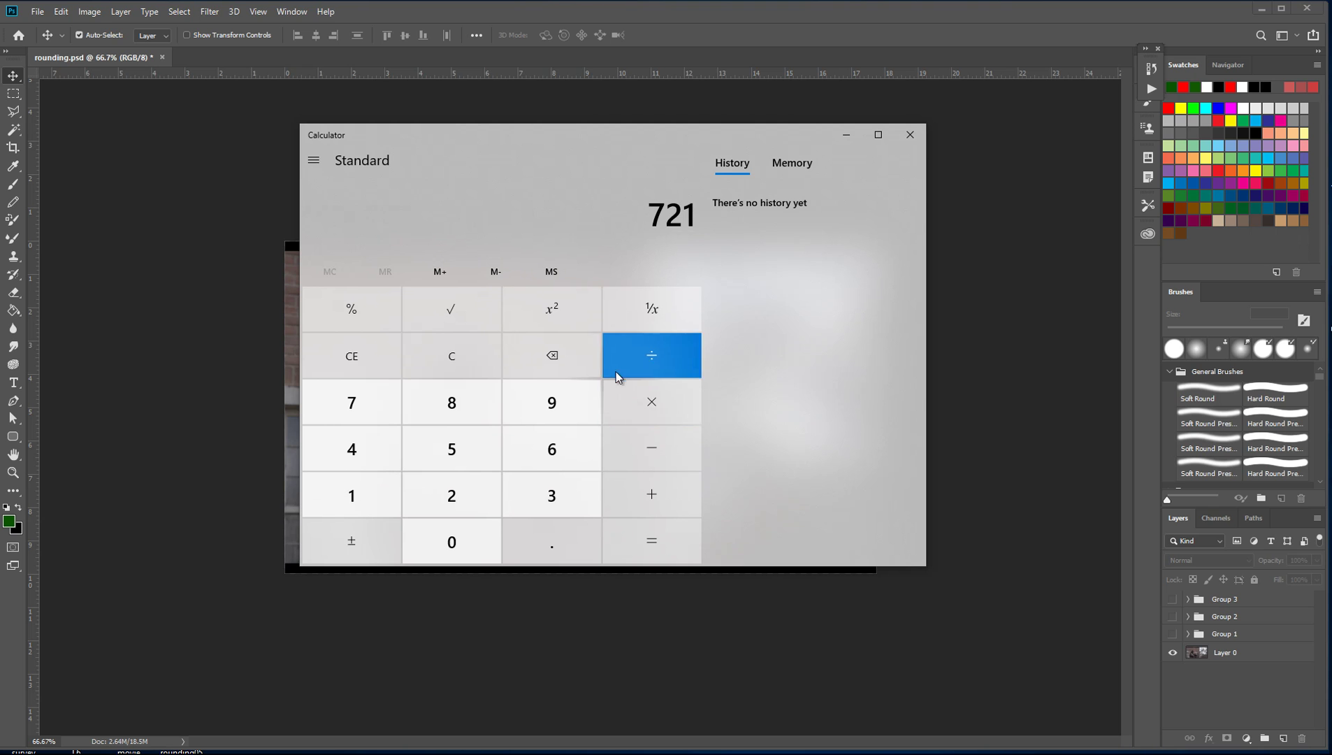
pyautogui.click(655, 400)
pyautogui.click(359, 492)
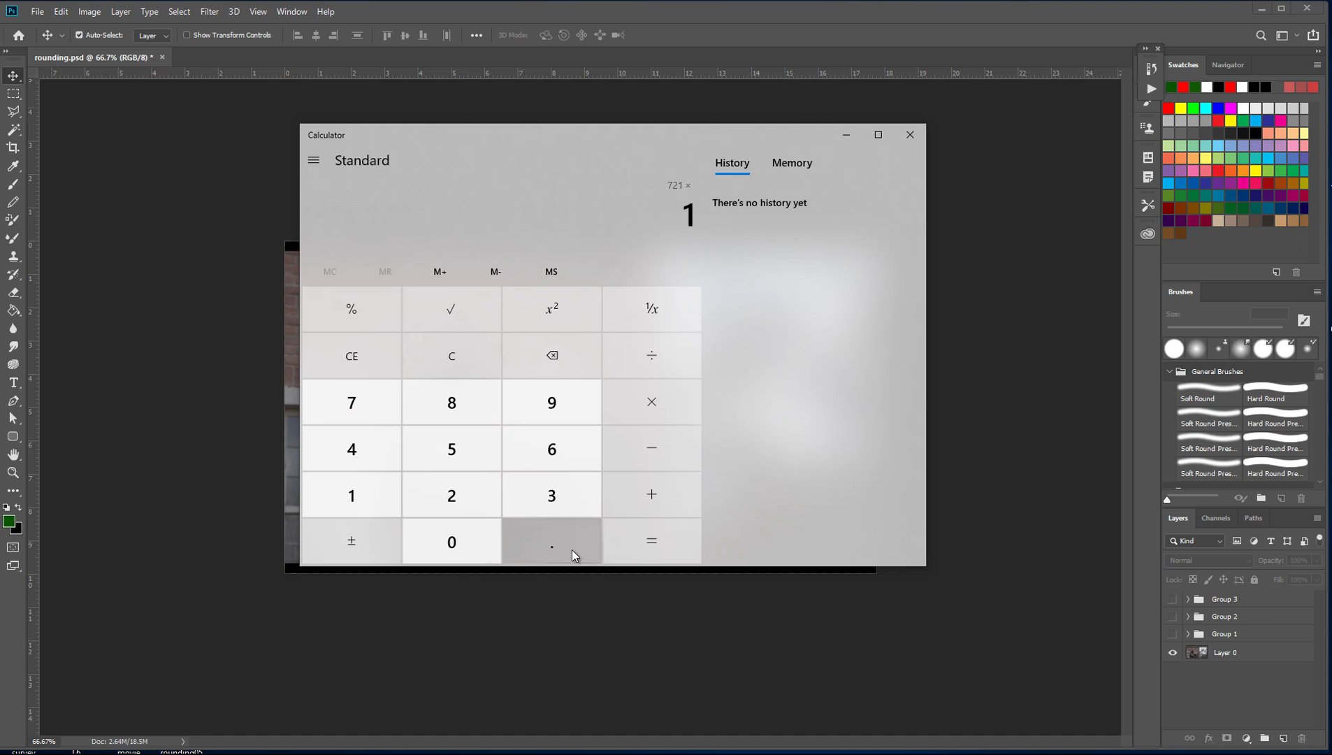
pyautogui.click(571, 549)
pyautogui.click(349, 402)
pyautogui.click(347, 404)
pyautogui.click(347, 403)
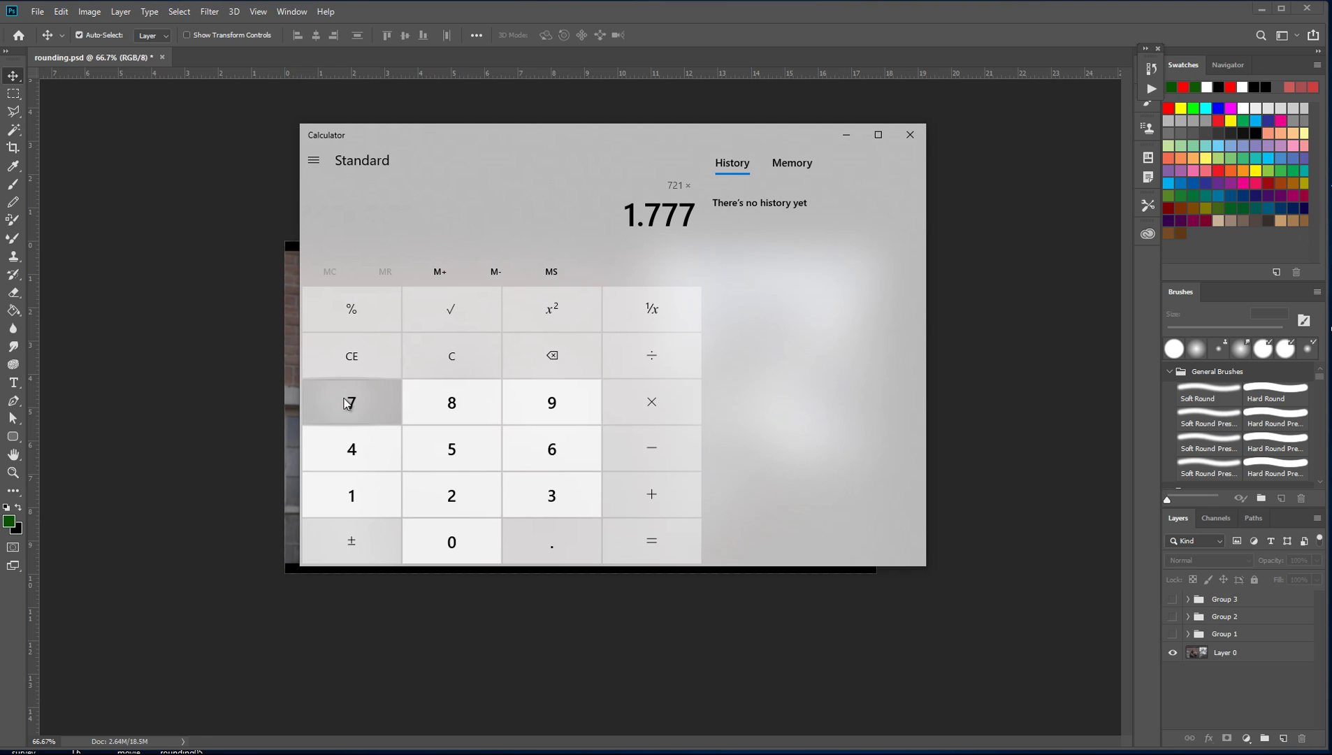
pyautogui.click(347, 403)
pyautogui.click(440, 411)
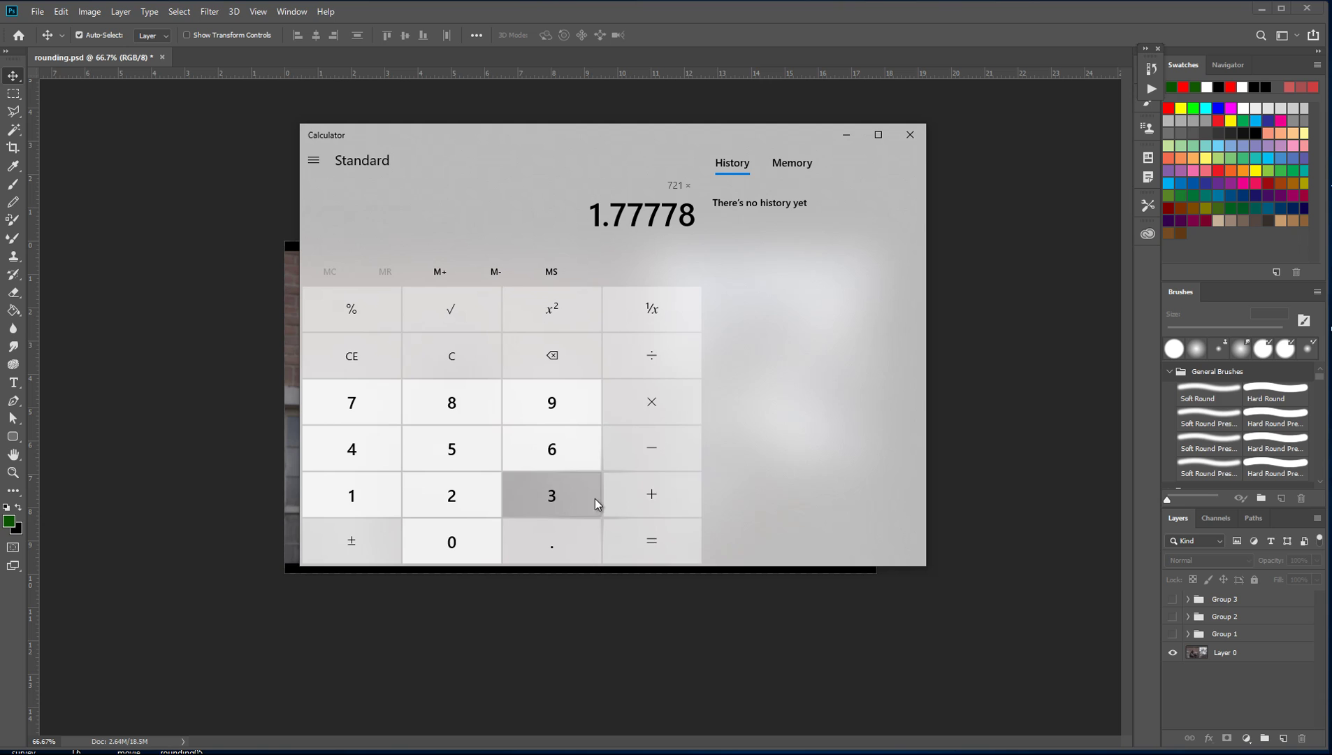
pyautogui.click(643, 536)
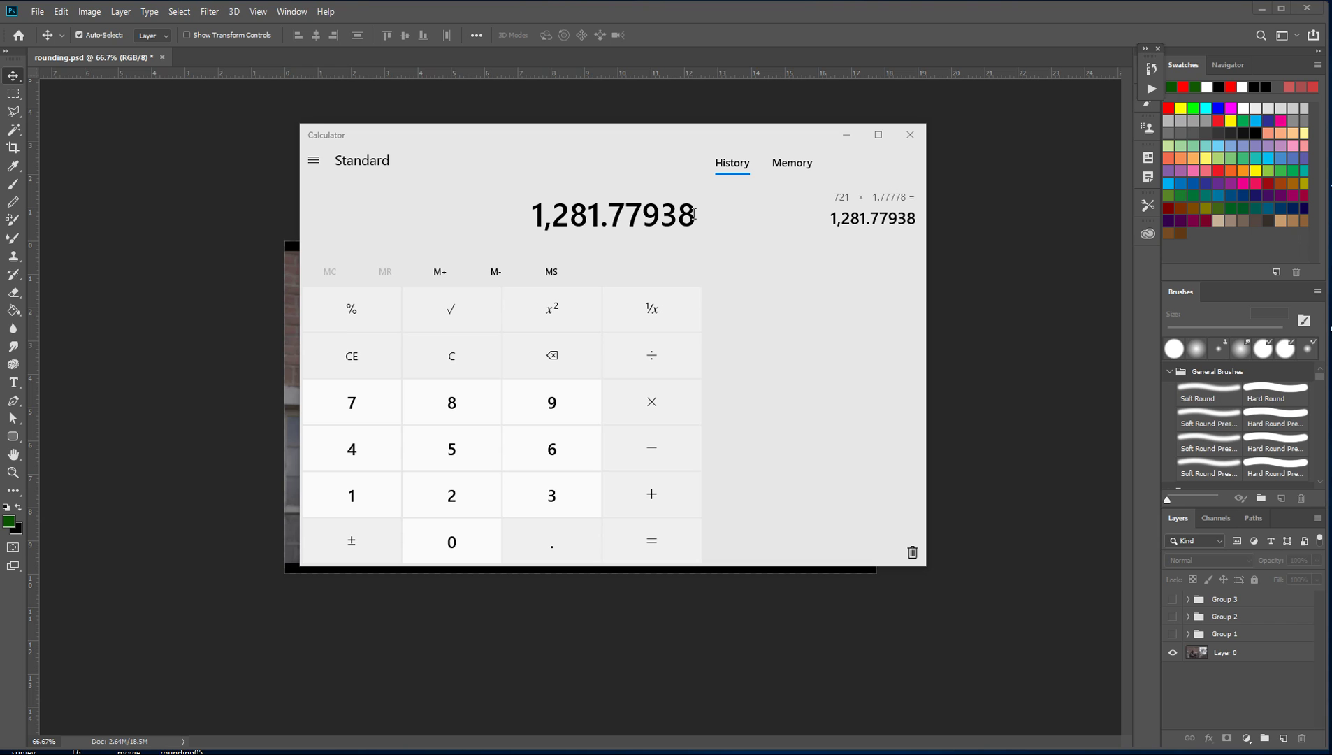
pyautogui.moveTo(694, 214); pyautogui.dragTo(618, 224)
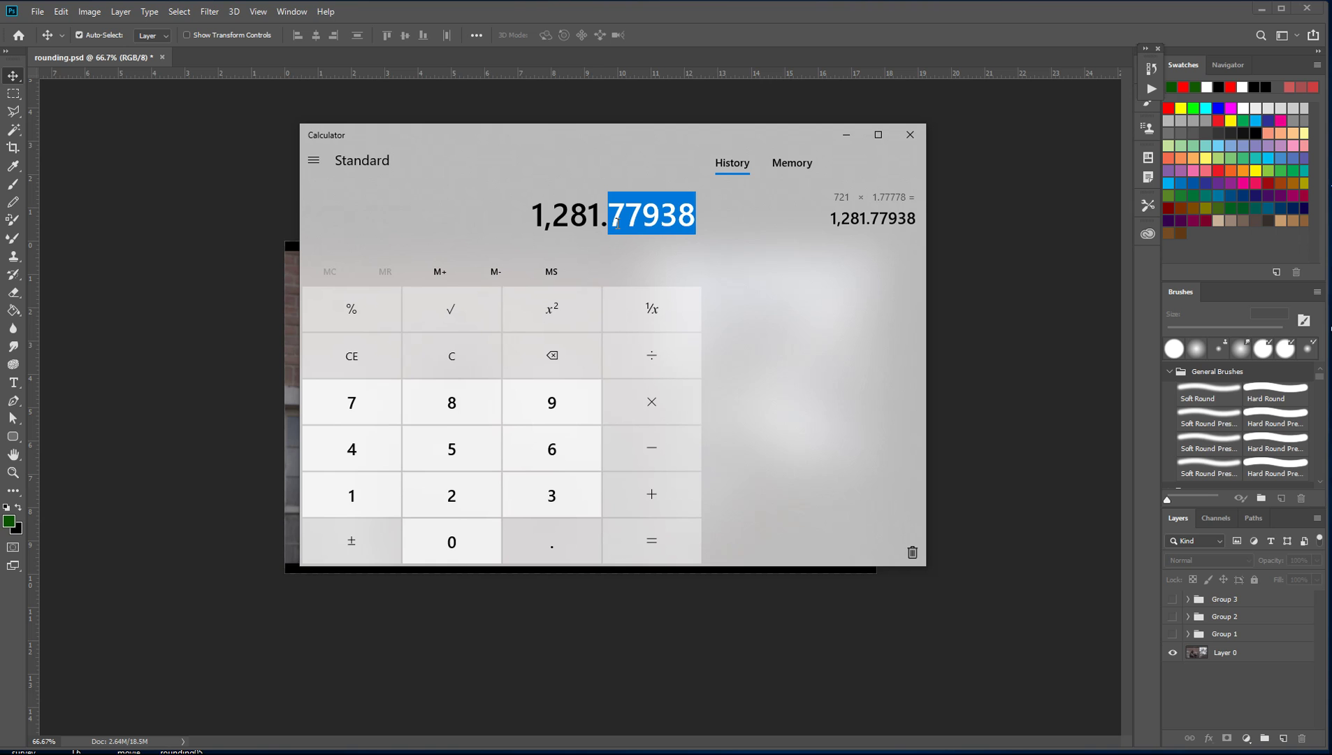
pyautogui.click(617, 223)
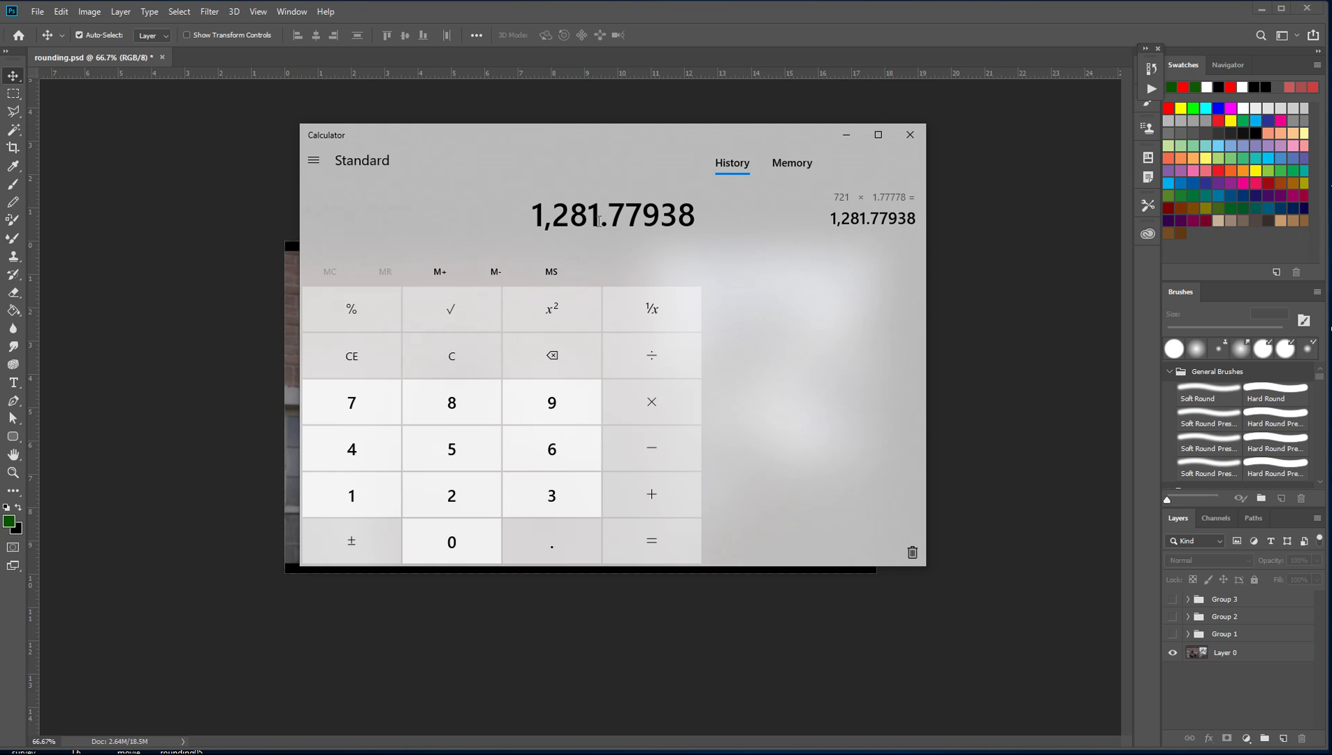
# Close Calculator to return to the rounding.psd still frame in Photoshop
pyautogui.click(911, 137)
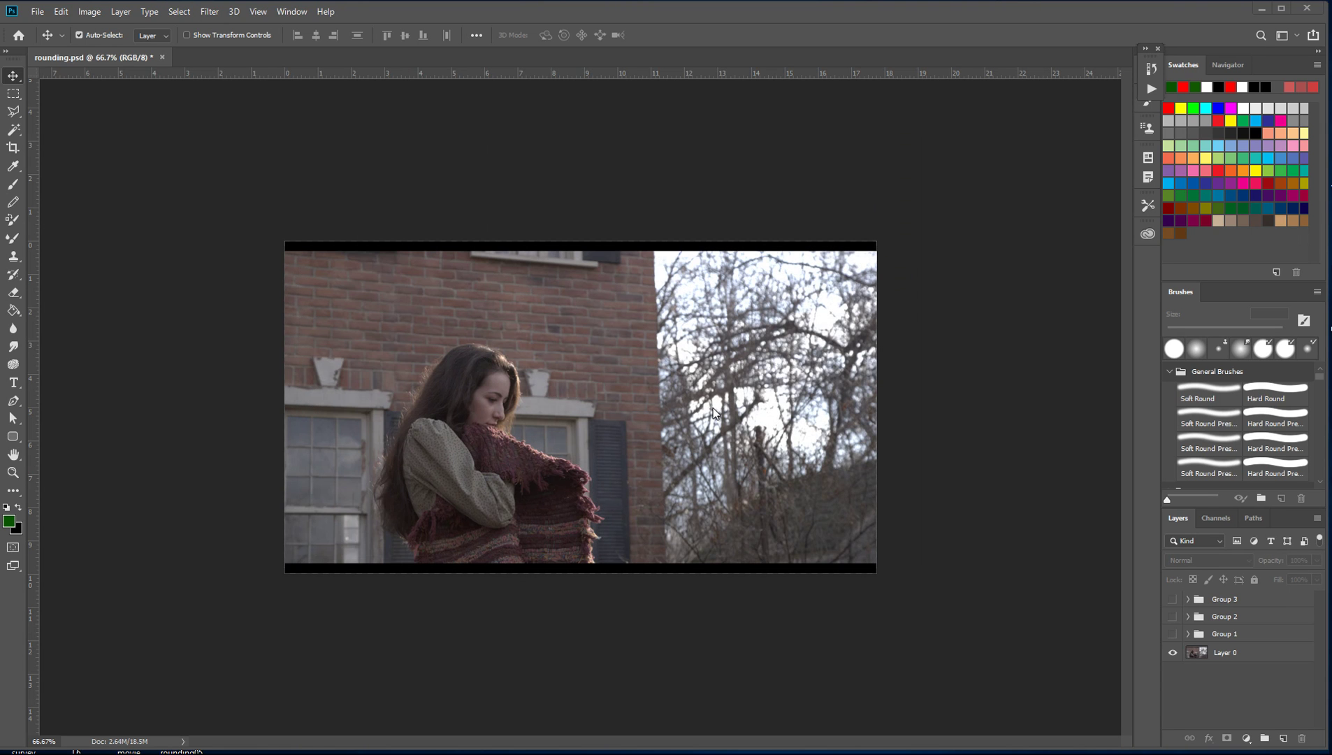